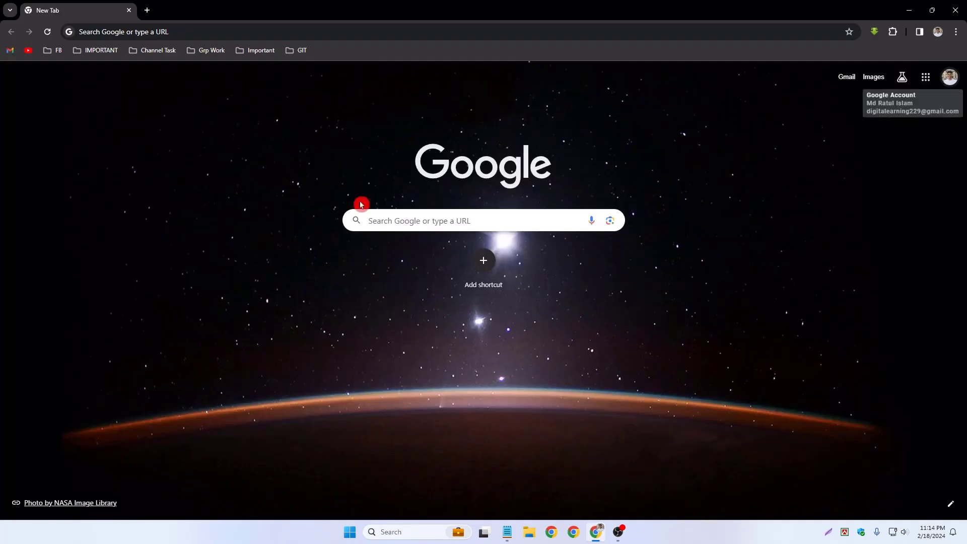
# Step: Enter figma.com in Chrome's address bar
pyautogui.click(266, 31)
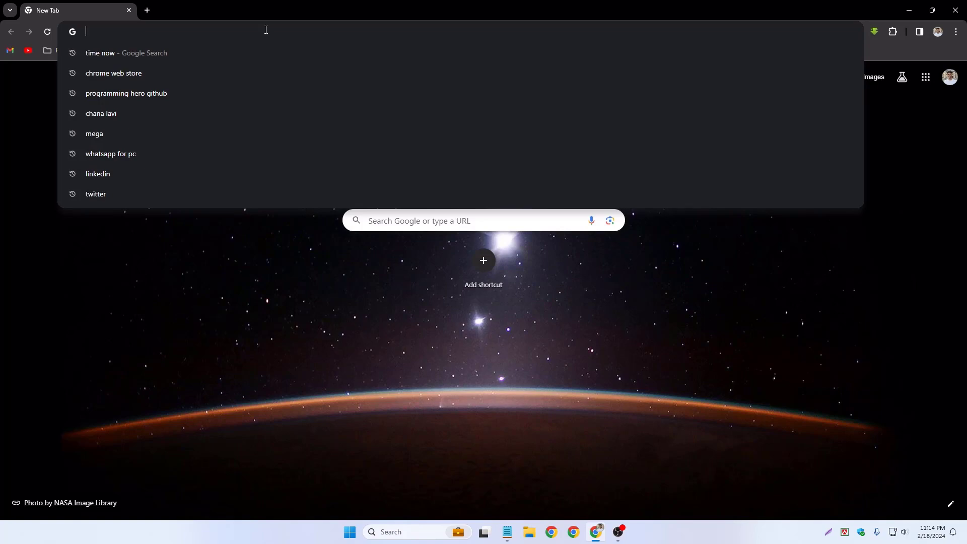
pyautogui.write('figma.com')
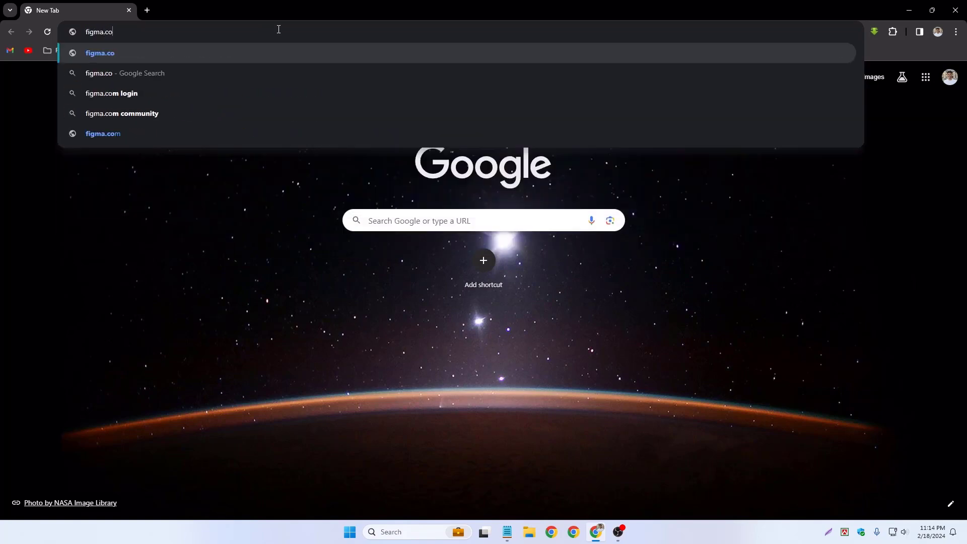
pyautogui.press('Return')
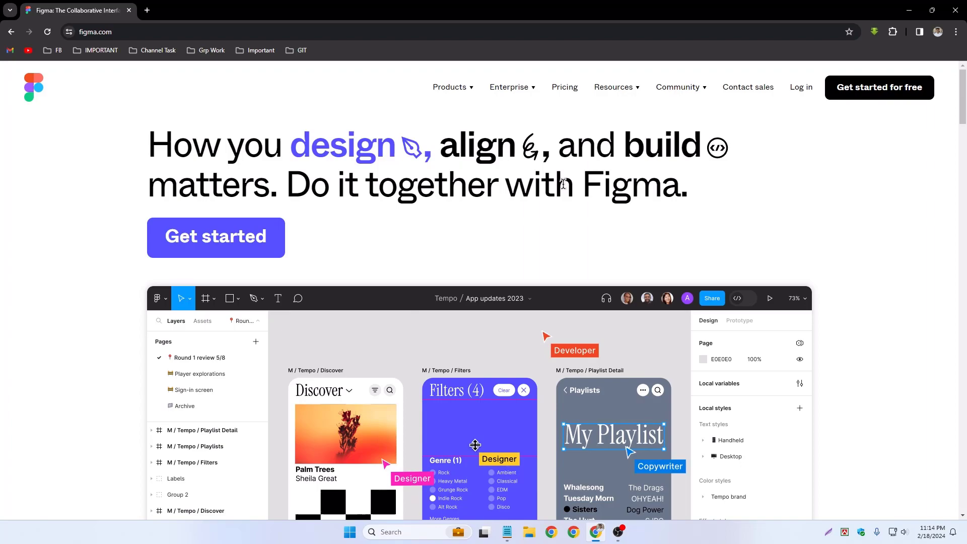
pyautogui.scroll(-12, 557, 182)
pyautogui.scroll(-12, 479, 218)
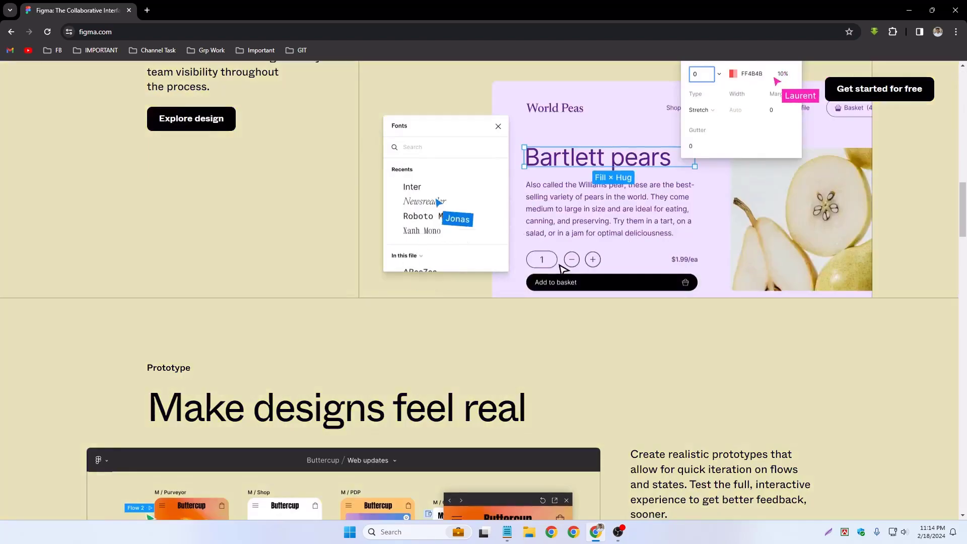
pyautogui.scroll(5, 640, 324)
pyautogui.scroll(15, 639, 325)
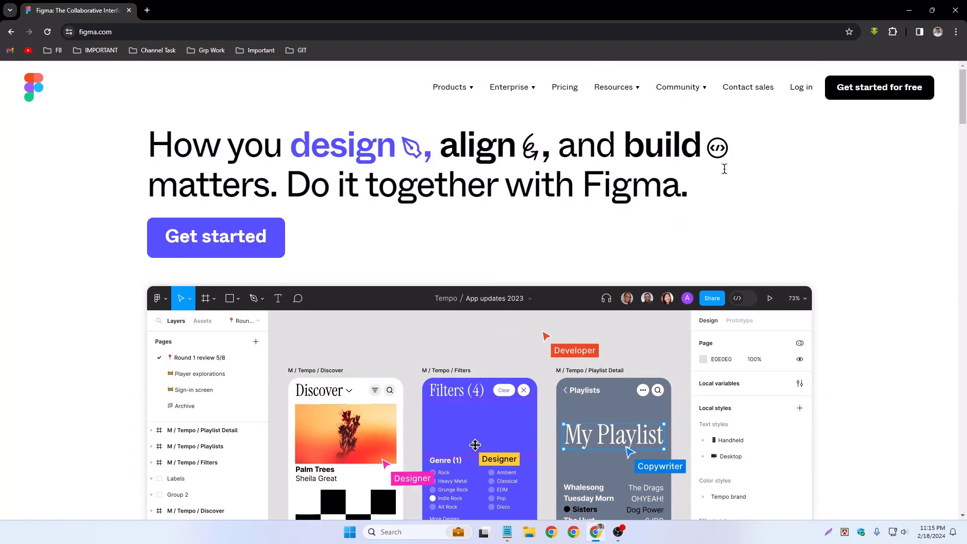
# Step: Start a free sign-up, autofill the saved email and password, and opt into the mailing list
pyautogui.click(876, 95)
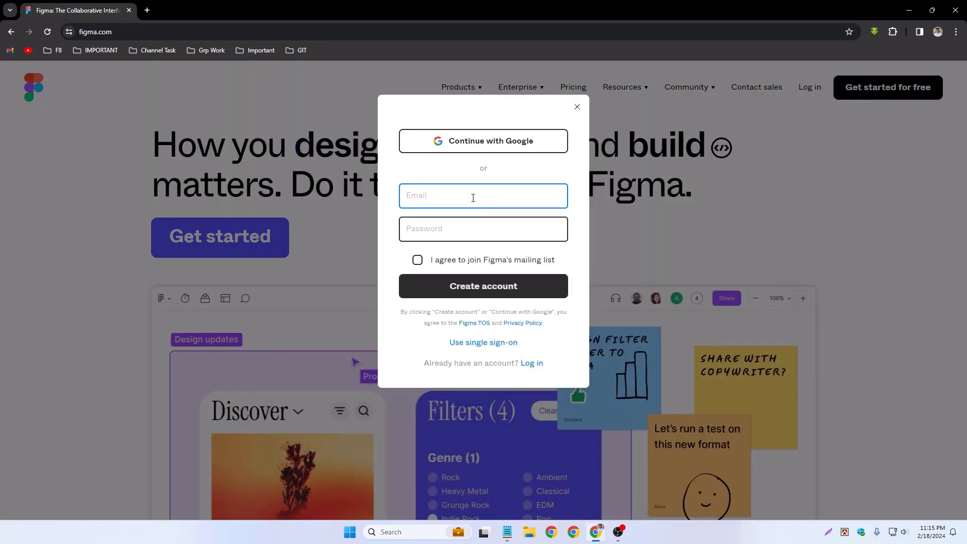
pyautogui.click(496, 229)
pyautogui.click(492, 225)
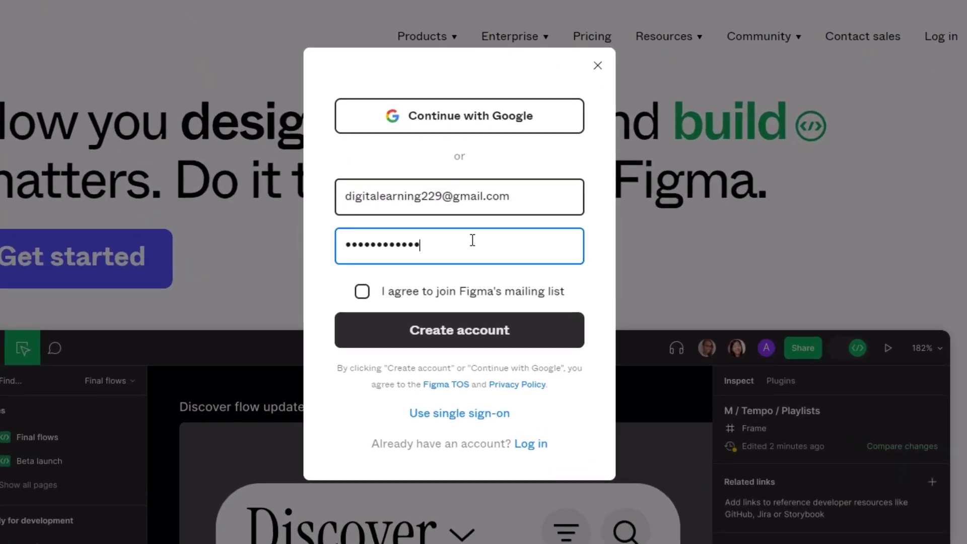
pyautogui.click(362, 292)
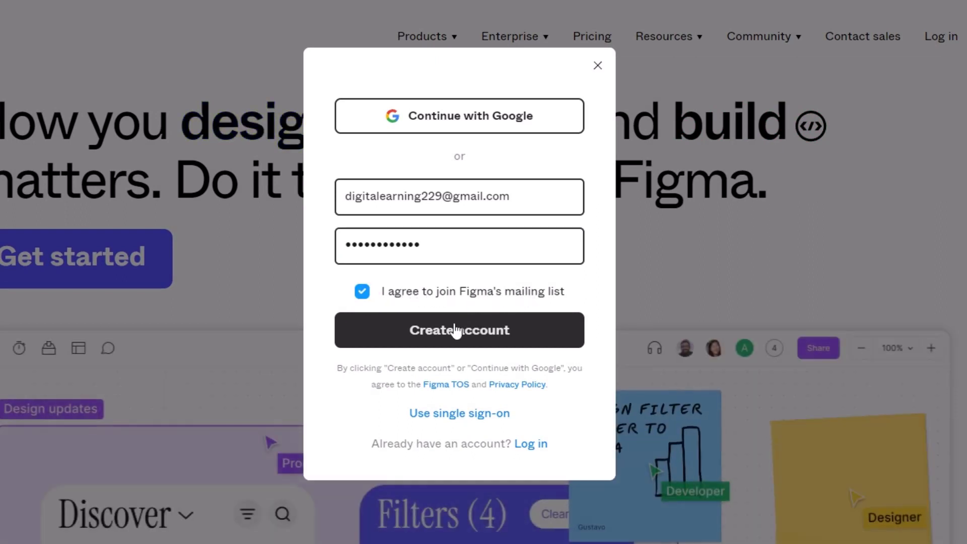
# Step: Create the account, save the password in Chrome, and begin the robot verification puzzle
pyautogui.click(456, 331)
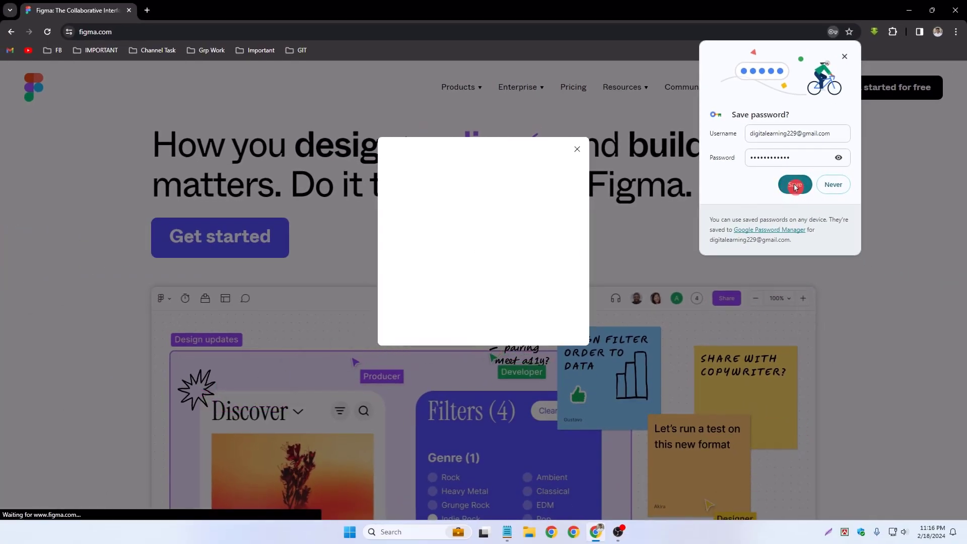
pyautogui.click(791, 182)
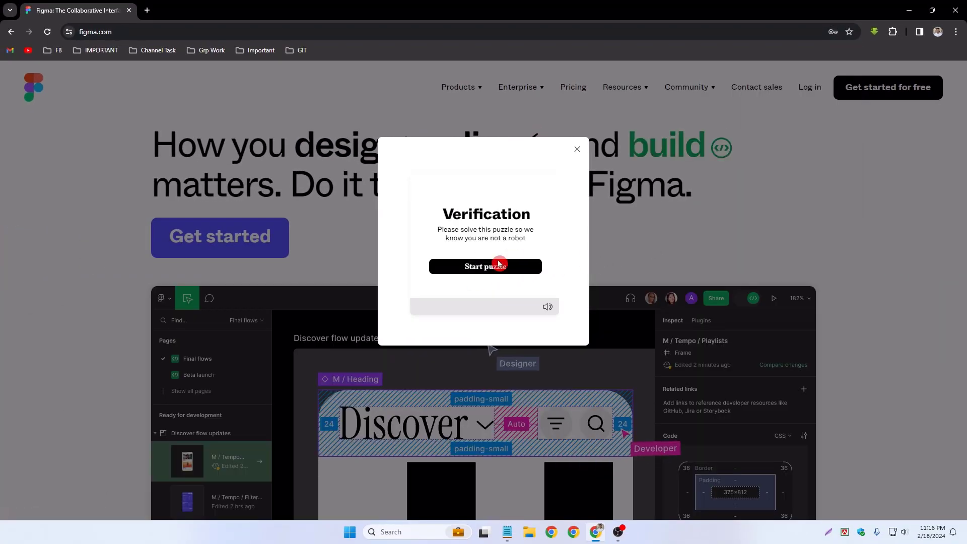
pyautogui.click(498, 264)
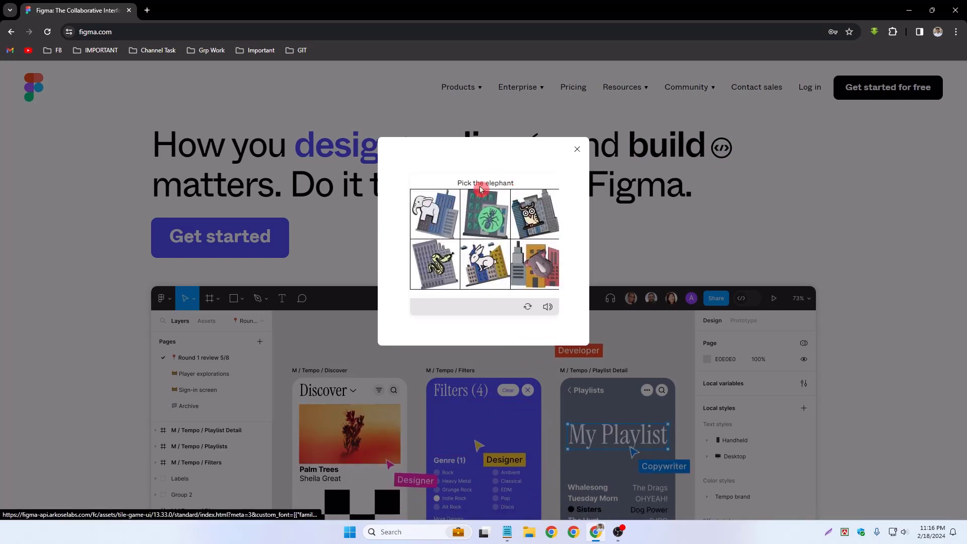
# Step: Pick the elephant in each of the three image grids to pass verification
pyautogui.click(440, 212)
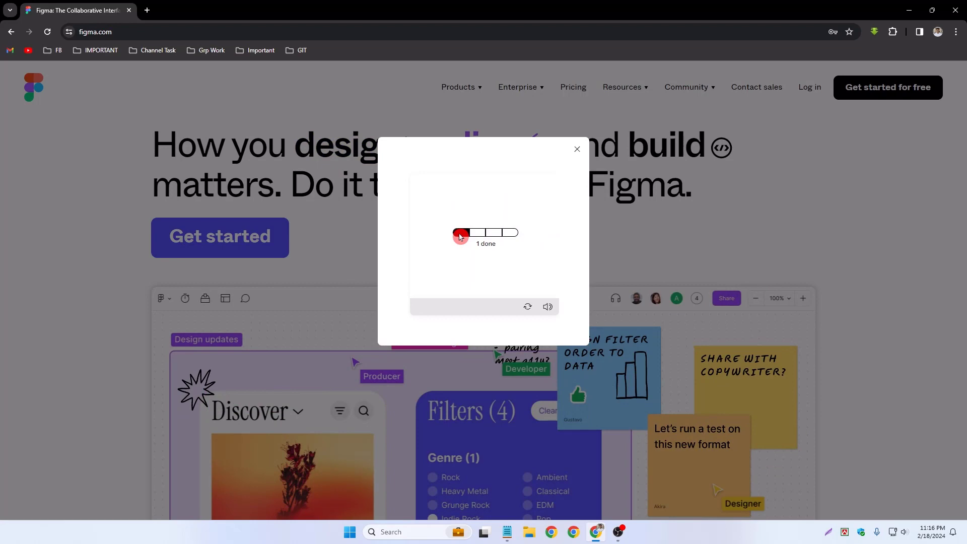
pyautogui.click(542, 267)
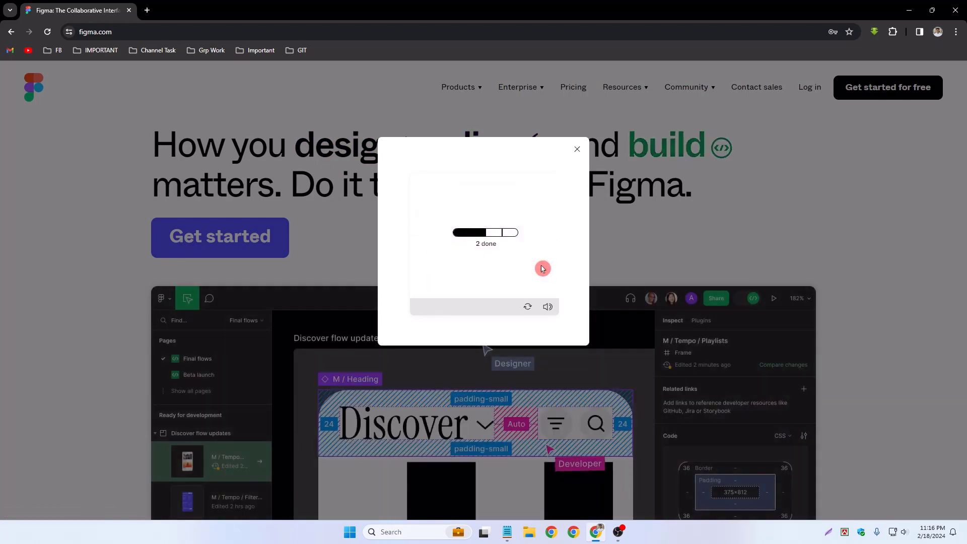
pyautogui.click(490, 274)
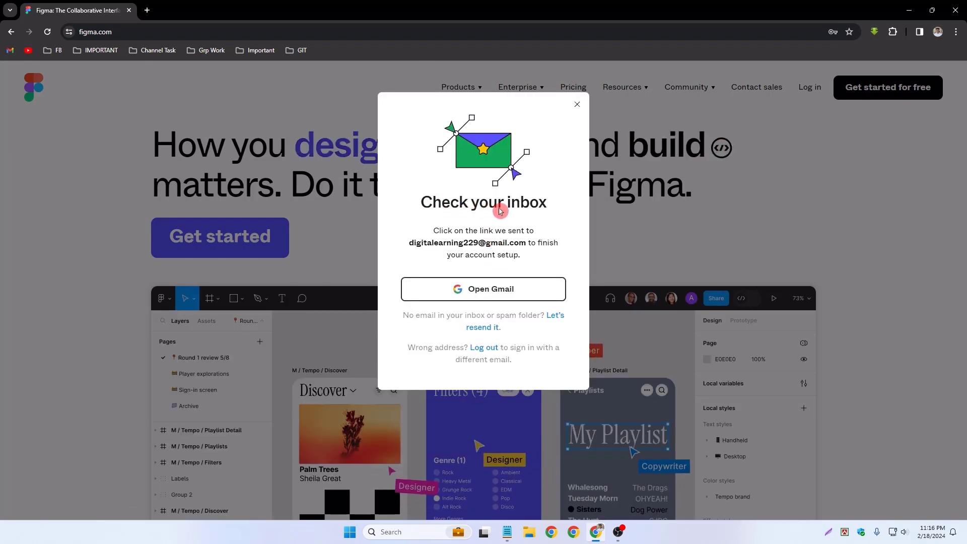
pyautogui.click(146, 10)
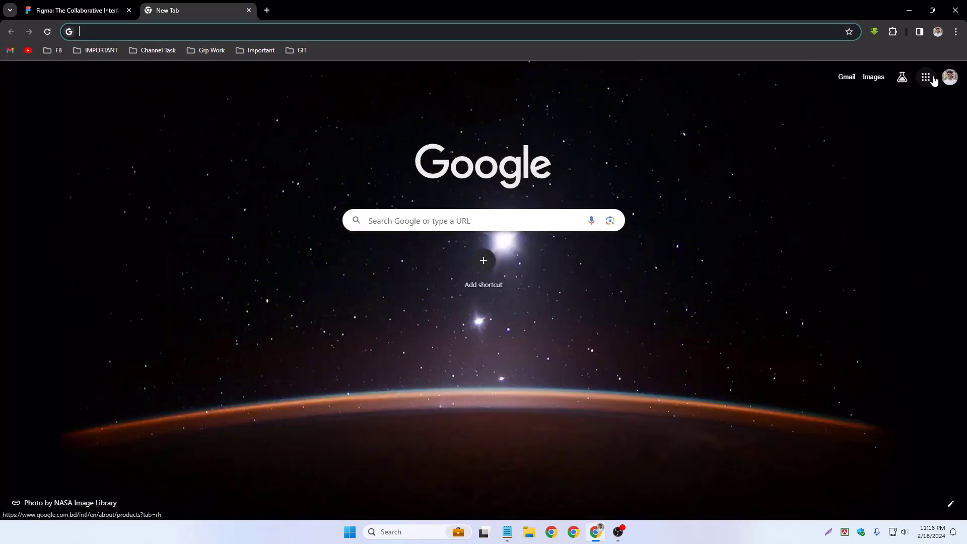
# Step: Open Gmail from the Google apps grid and open Figma's 'Verify your email address' message
pyautogui.click(925, 77)
pyautogui.click(823, 227)
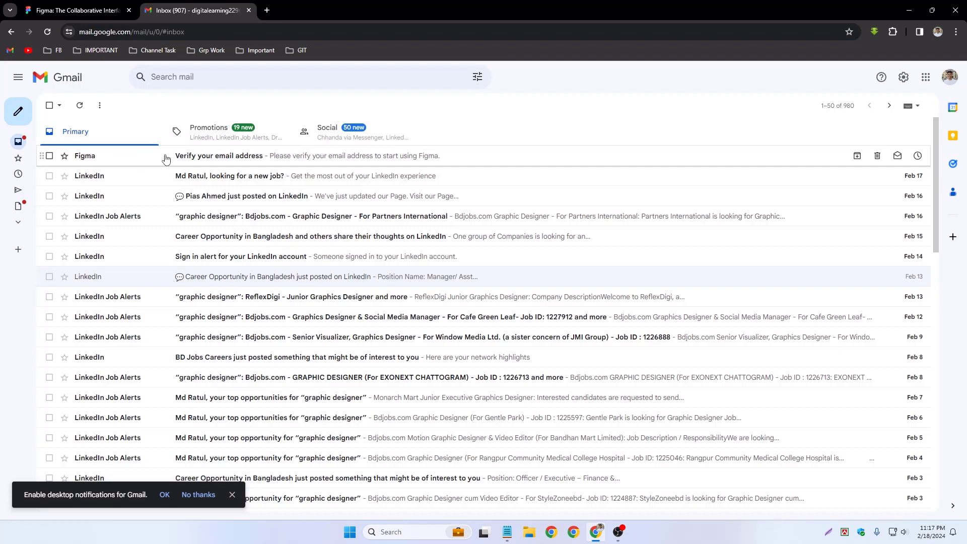
pyautogui.click(226, 160)
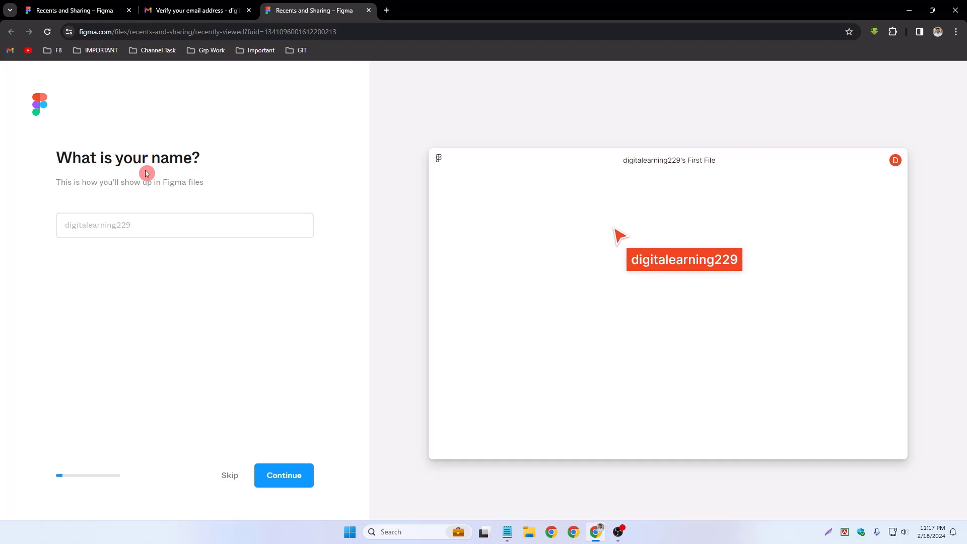
# Step: Enter the display name in Figma's onboarding and continue
pyautogui.click(100, 222)
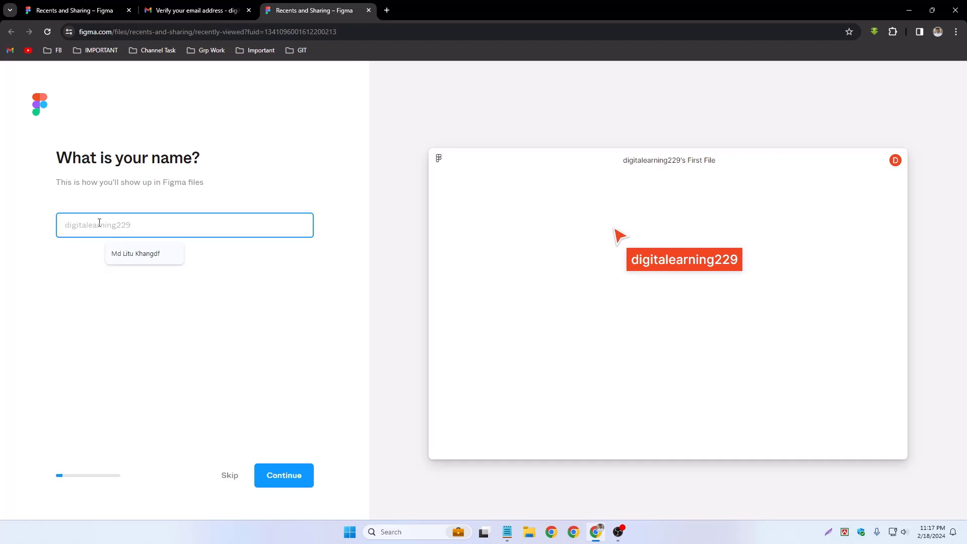
pyautogui.write('Pias')
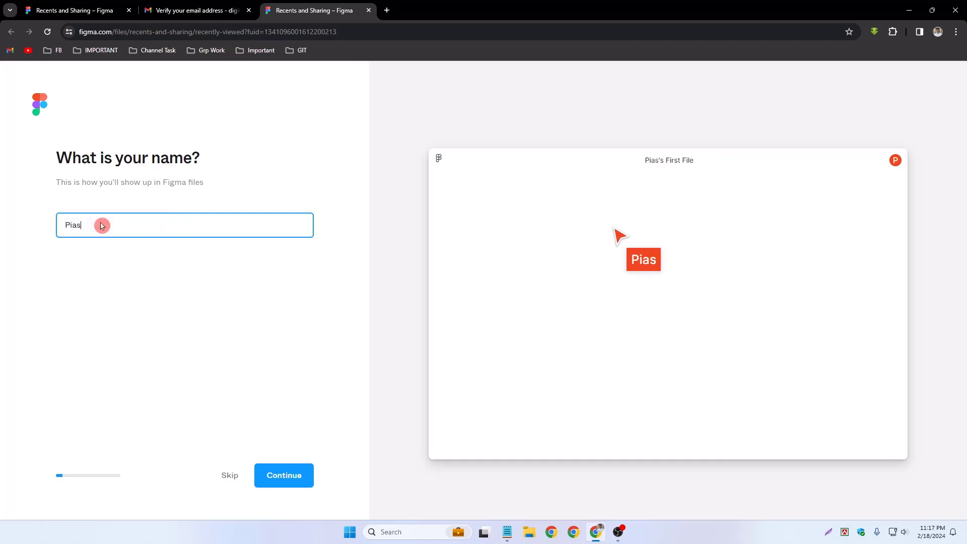
pyautogui.write(' The Programmer')
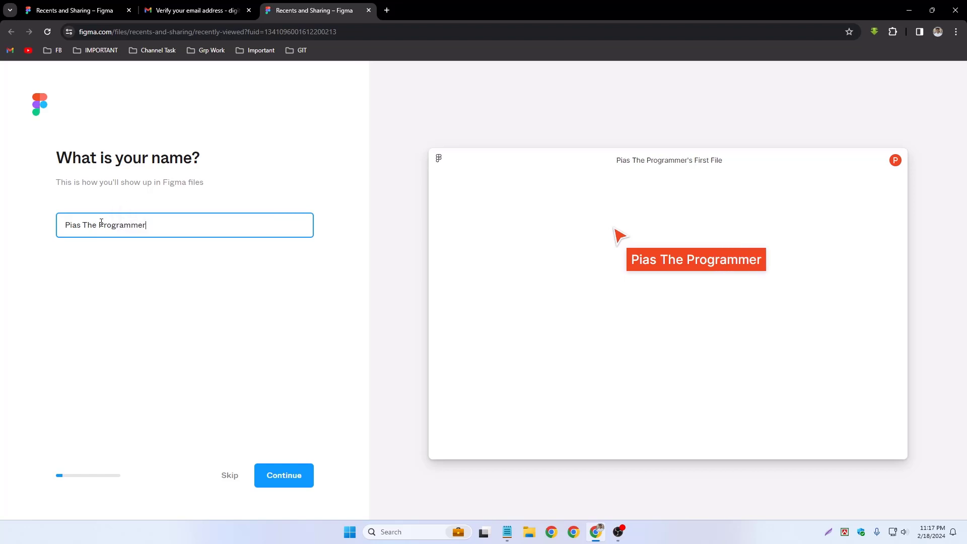
pyautogui.click(291, 481)
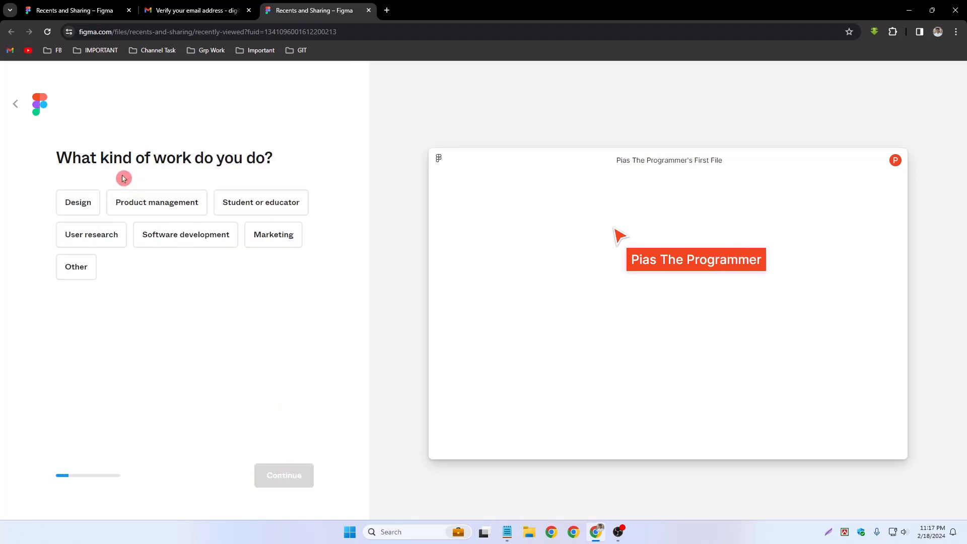
# Step: Answer the work questions with Product management and Freelancer
pyautogui.click(161, 204)
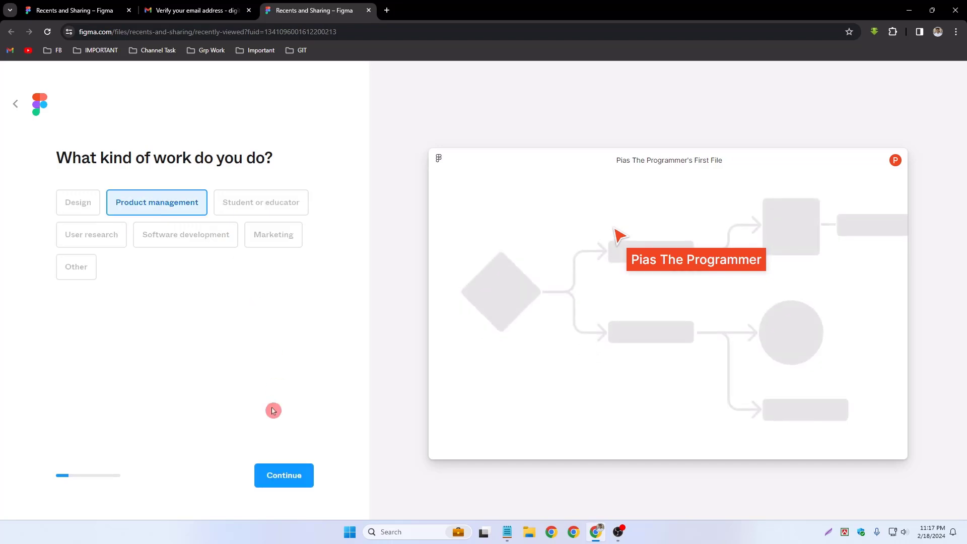
pyautogui.click(285, 478)
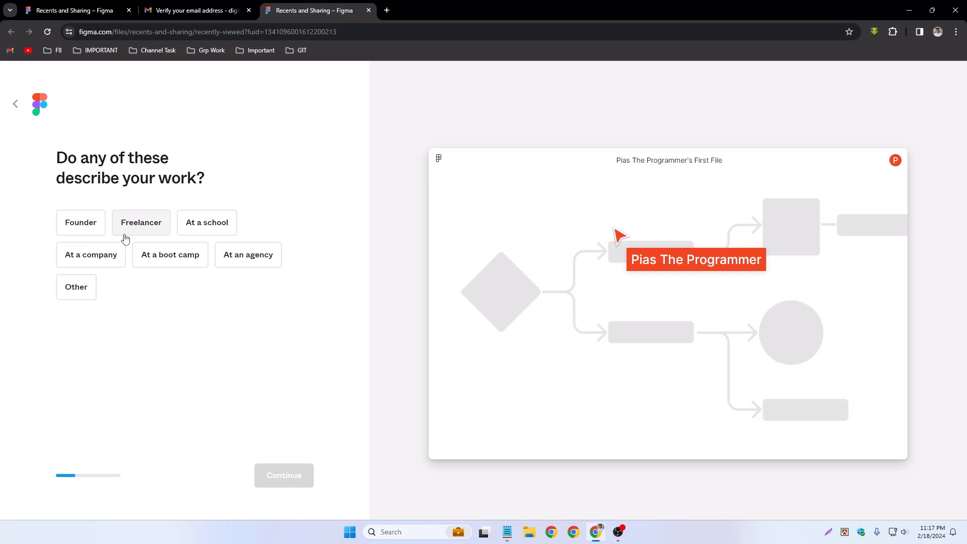
pyautogui.click(141, 224)
pyautogui.click(307, 480)
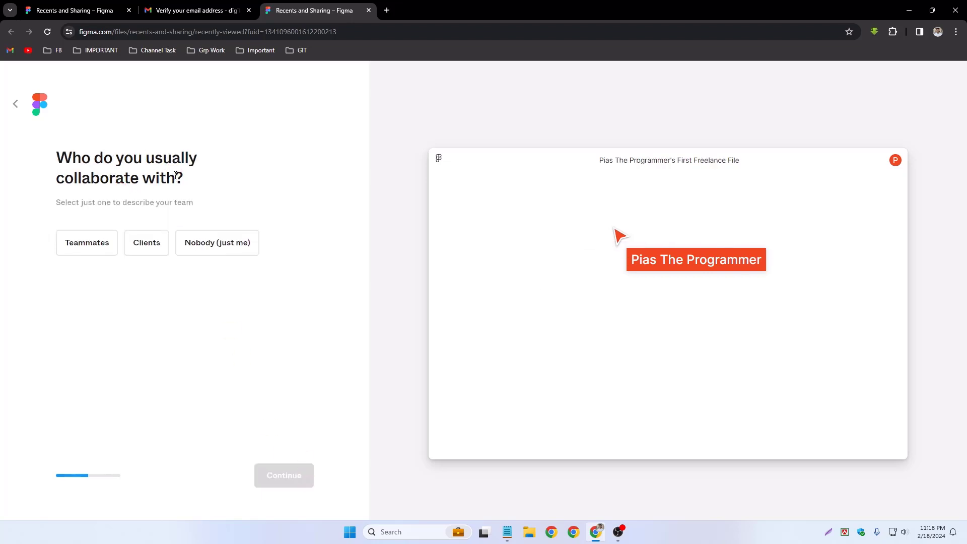
# Step: Choose Clients as usual collaborators and skip inviting anyone
pyautogui.click(147, 246)
pyautogui.click(299, 477)
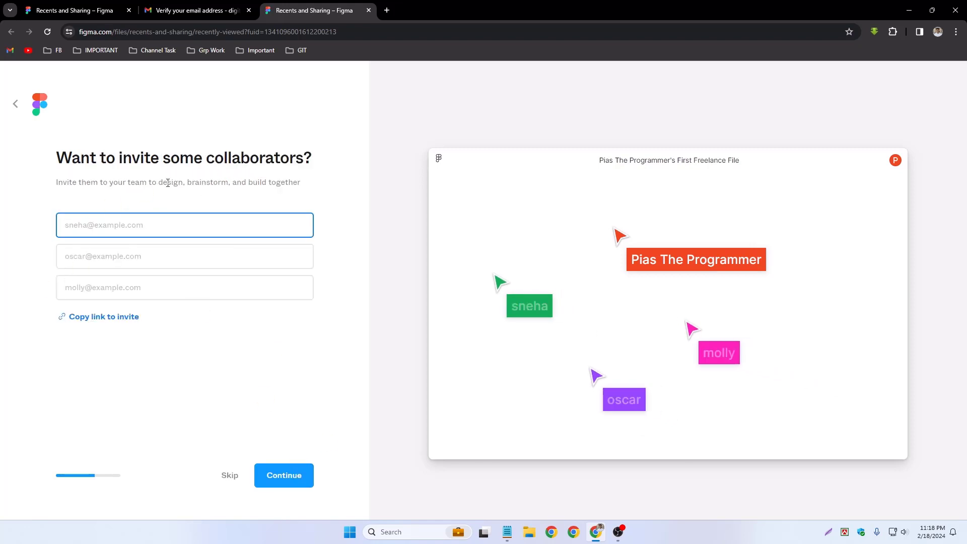
pyautogui.click(229, 475)
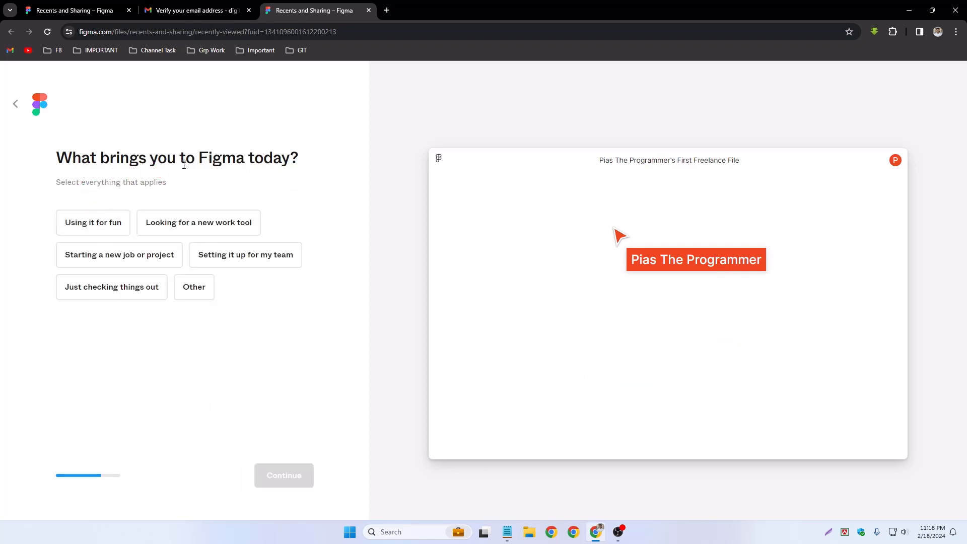
# Step: Answer Other as the reason for using Figma and 'Yes, many times' for prior experience
pyautogui.click(190, 283)
pyautogui.click(283, 473)
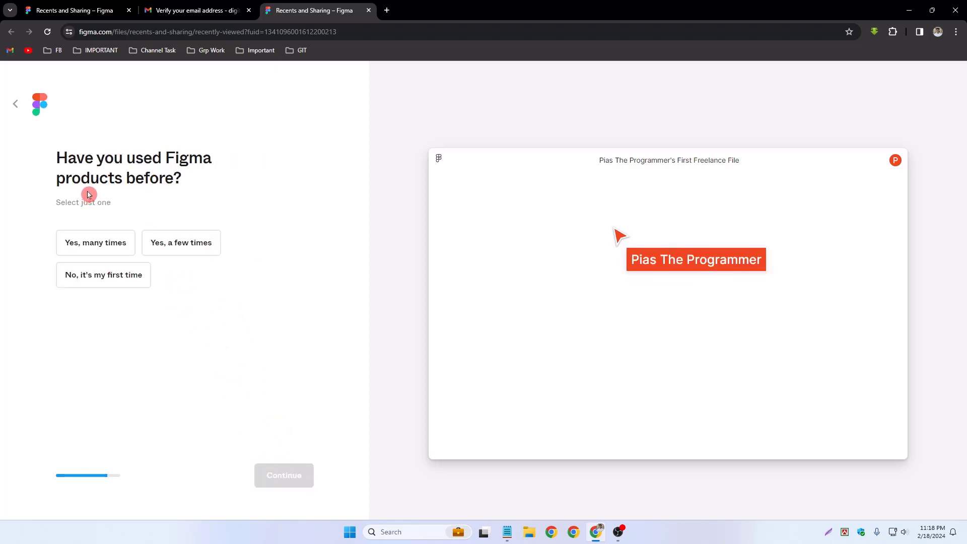
pyautogui.click(89, 245)
pyautogui.click(271, 476)
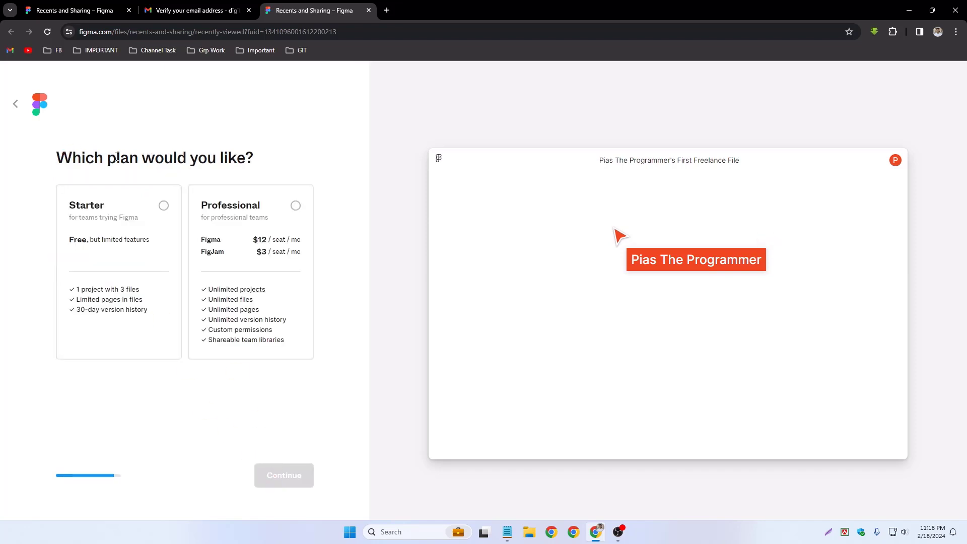
# Step: Select the free Starter plan and choose Design with Figma as the first activity
pyautogui.click(164, 206)
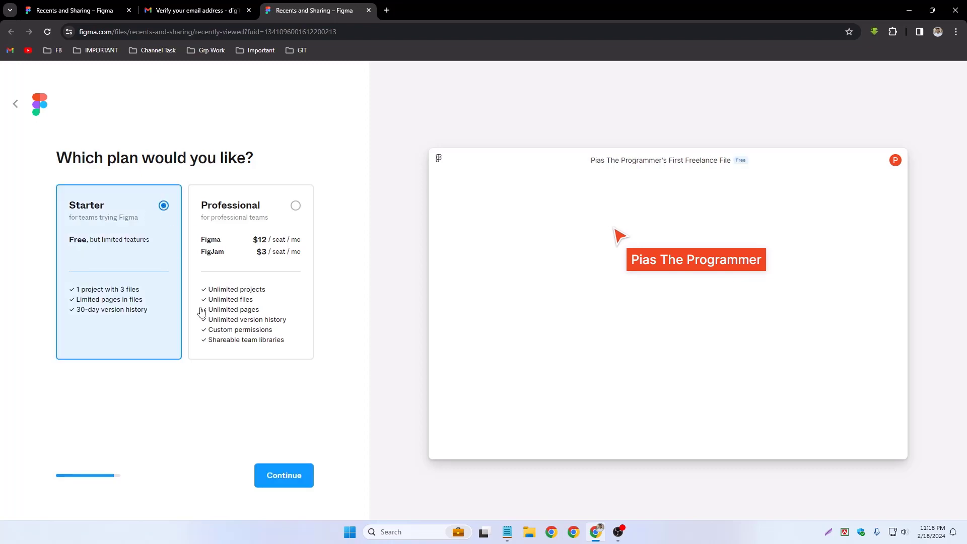
pyautogui.click(284, 478)
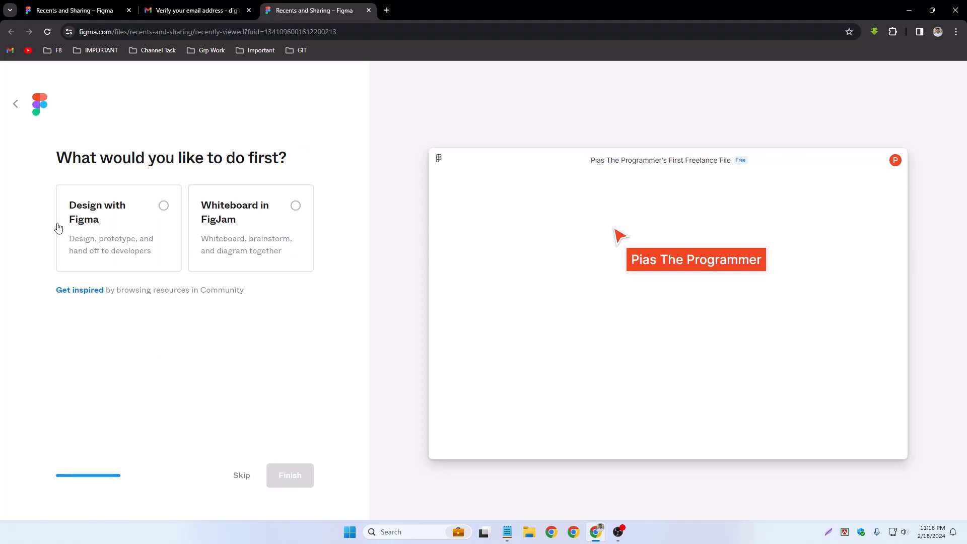
pyautogui.click(163, 207)
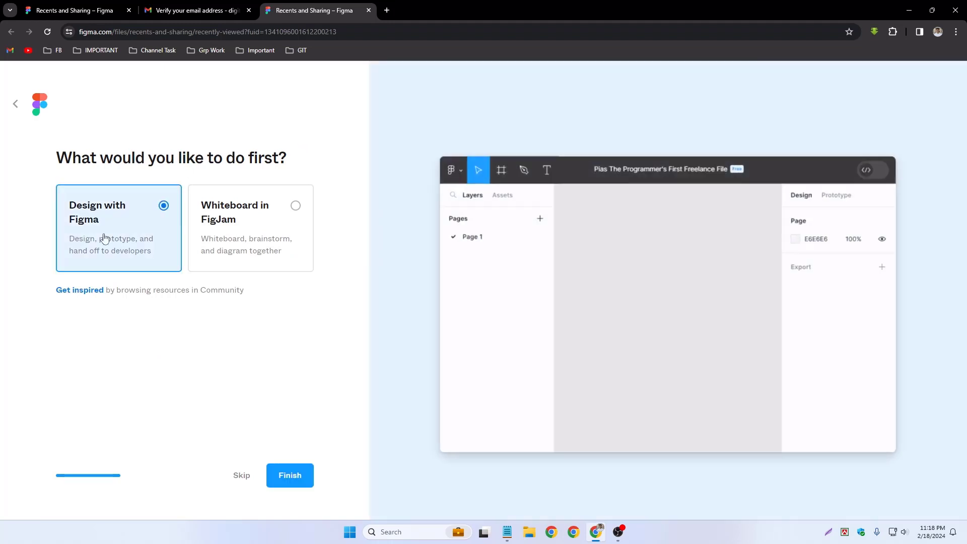
# Step: Finish onboarding, step through the Figma basics intro tour tips, and pan the canvas
pyautogui.click(289, 476)
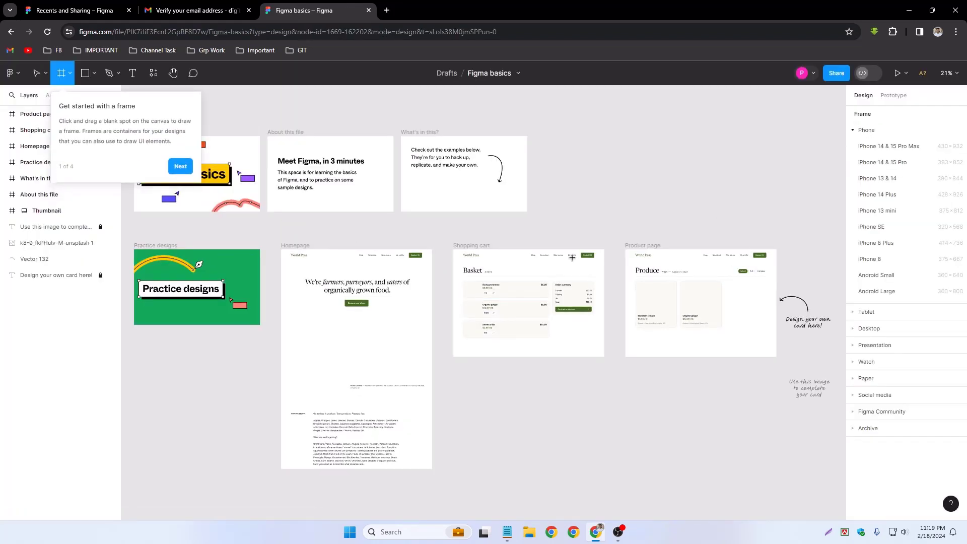
pyautogui.click(178, 169)
pyautogui.click(250, 155)
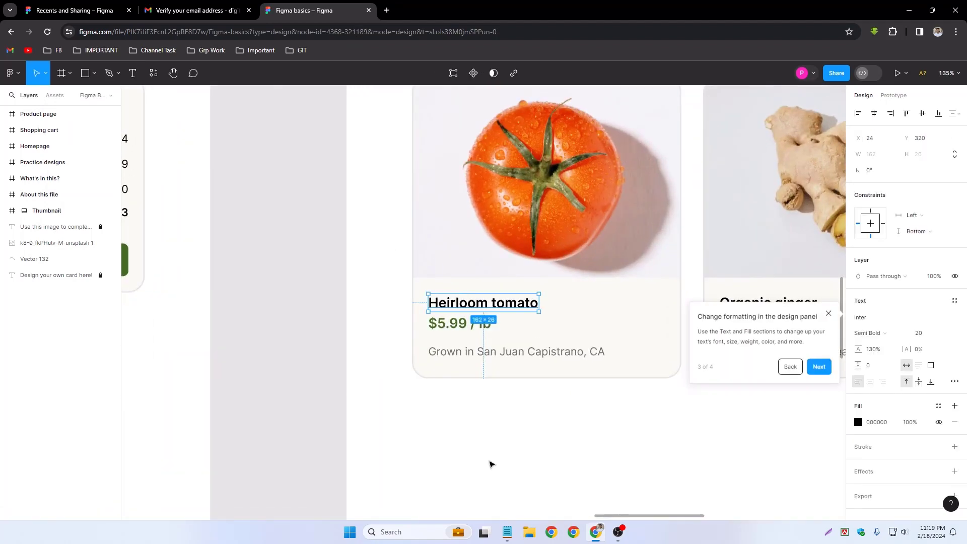
pyautogui.click(818, 366)
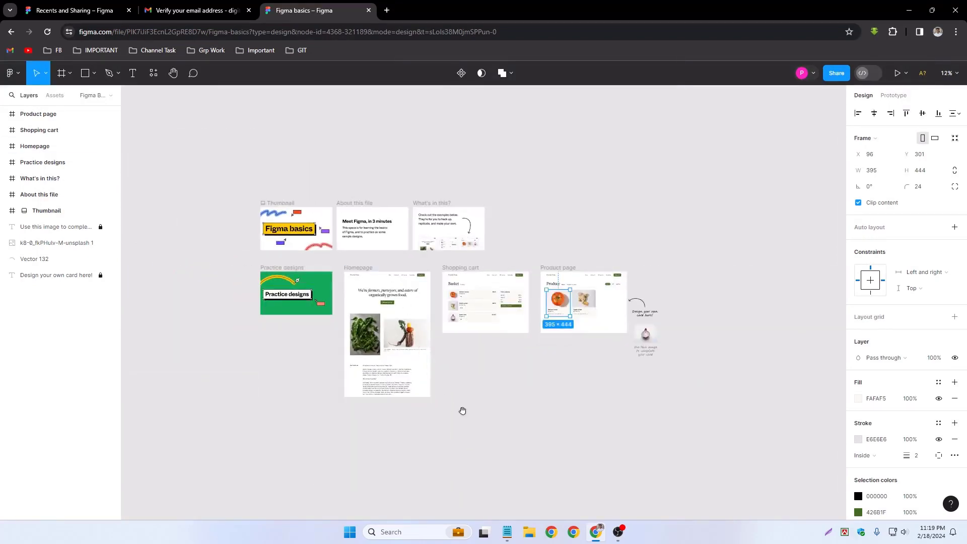
pyautogui.moveTo(462, 411); pyautogui.dragTo(423, 361)
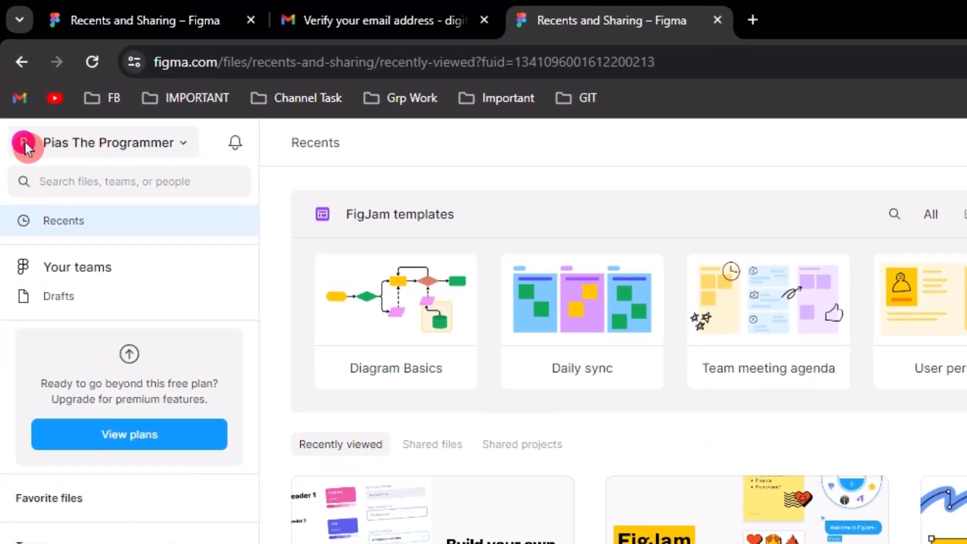
# Step: Set the profile picture to photo 7 from Downloads, adjusting the circular crop zoom before saving
pyautogui.click(26, 143)
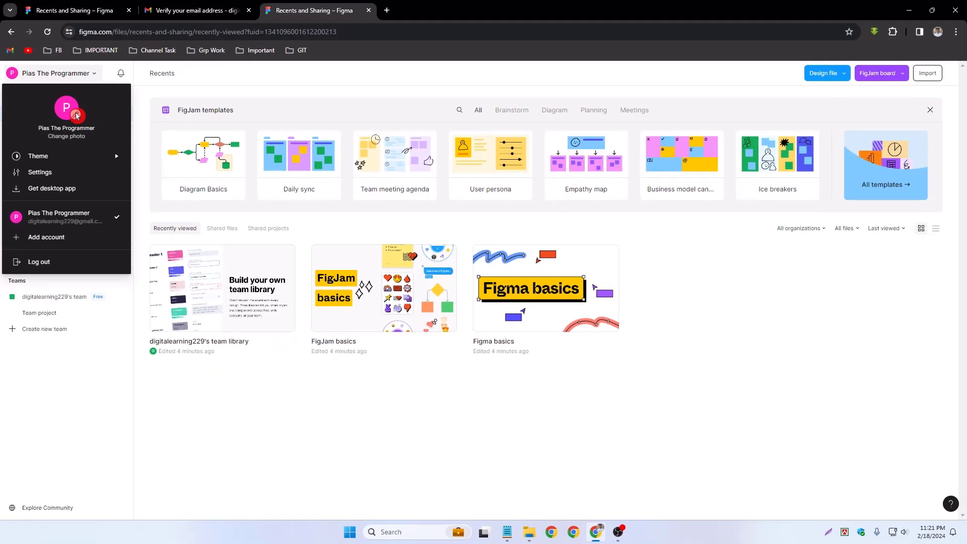
pyautogui.click(76, 115)
pyautogui.click(50, 115)
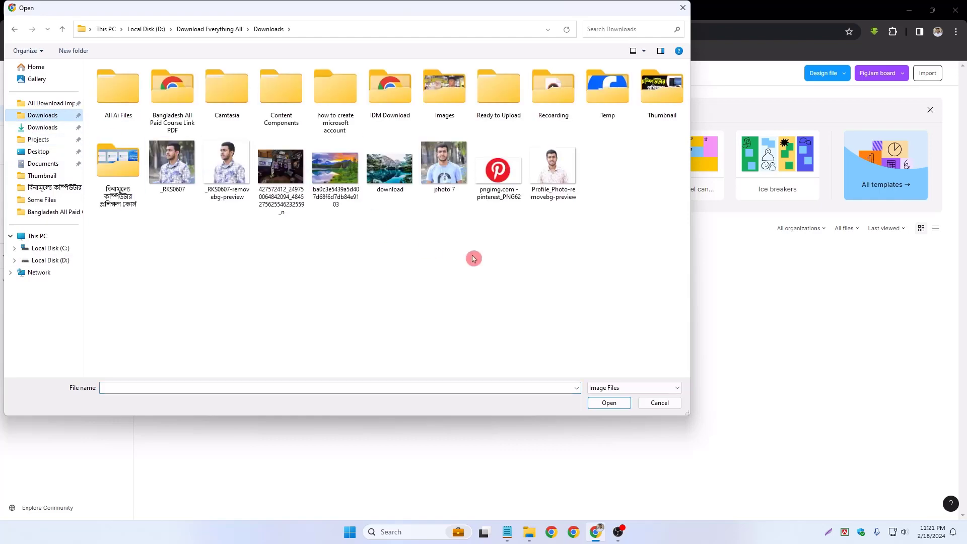
pyautogui.click(459, 180)
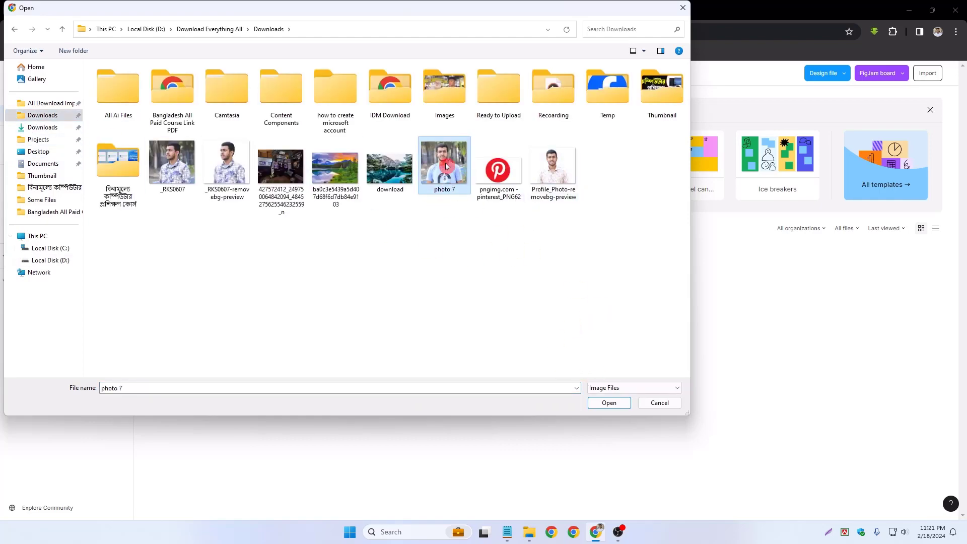
pyautogui.click(616, 406)
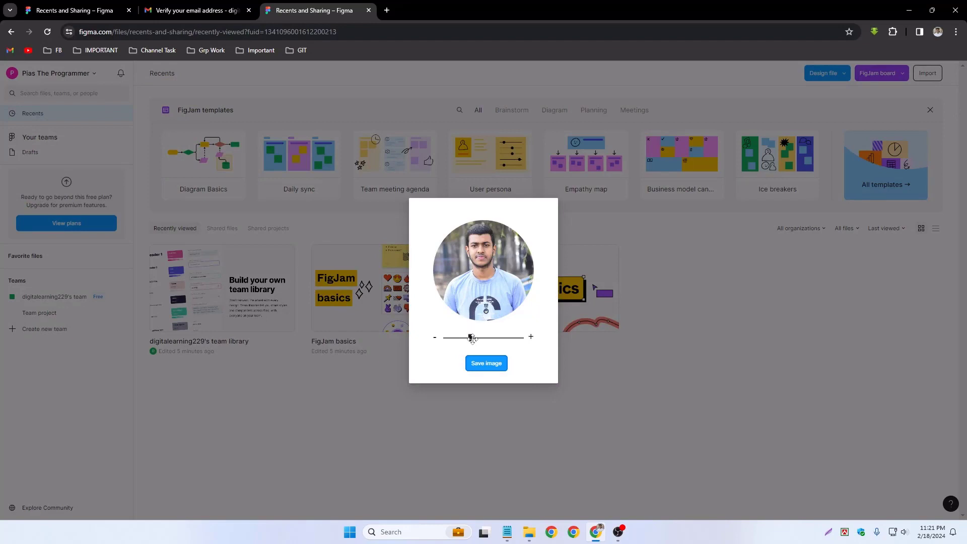
pyautogui.moveTo(469, 339); pyautogui.dragTo(471, 338)
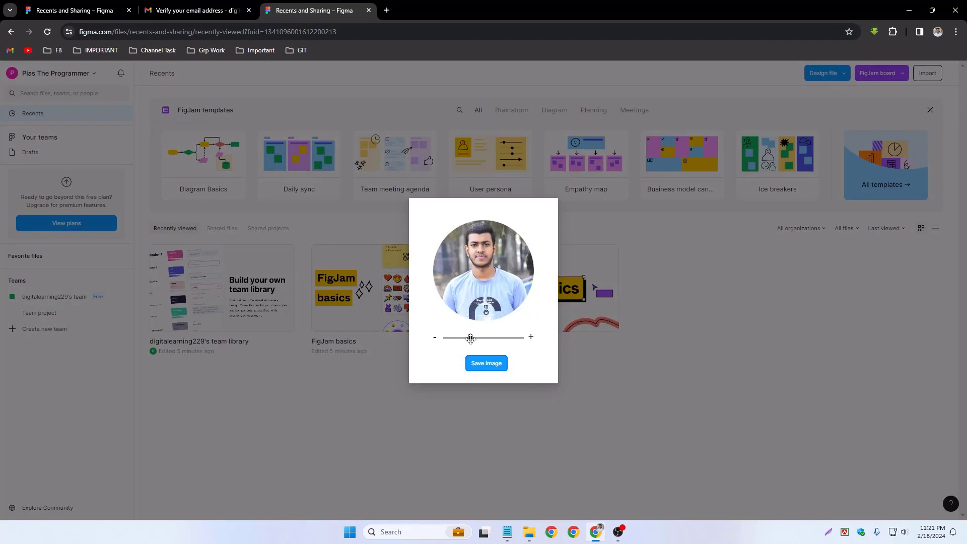
pyautogui.click(489, 364)
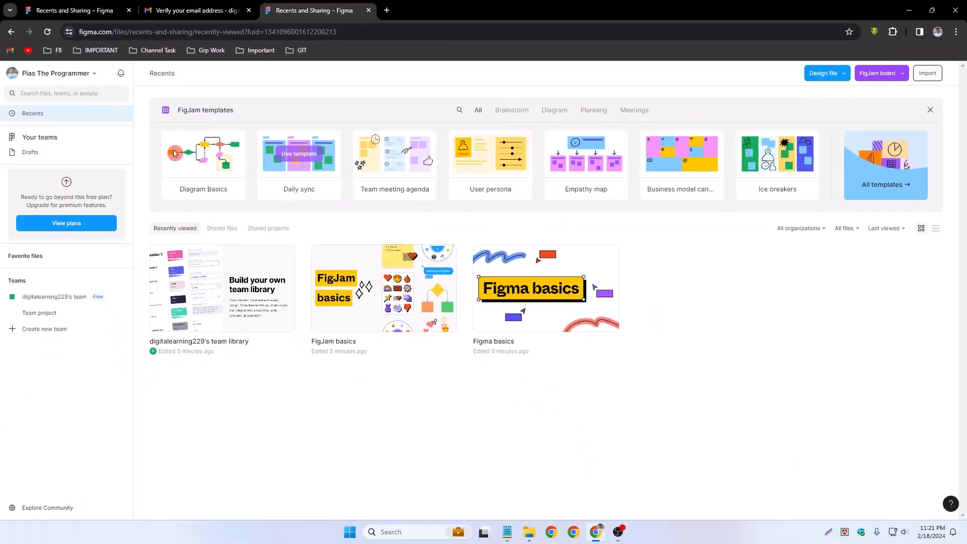
# Step: Open Drafts from the left sidebar to list the Figma basics and FigJam basics files
pyautogui.click(47, 152)
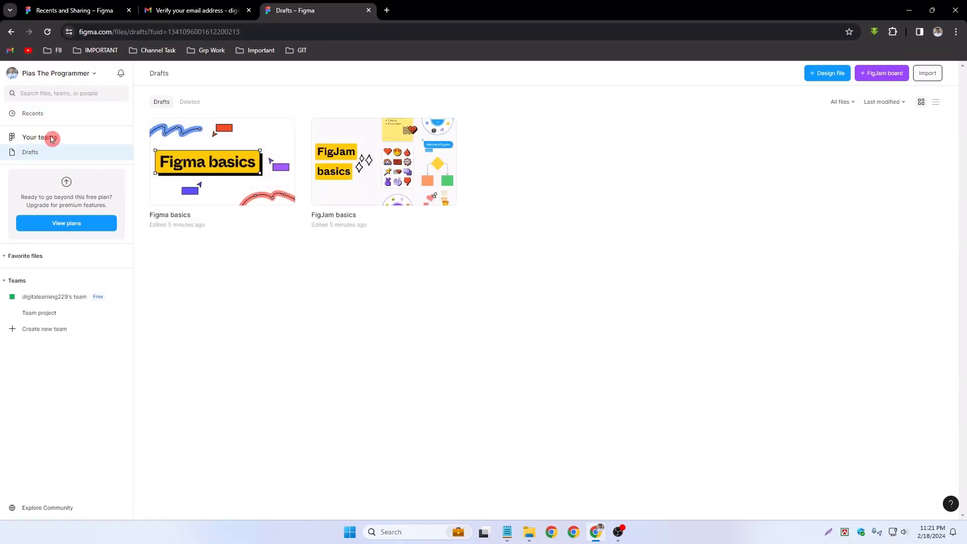